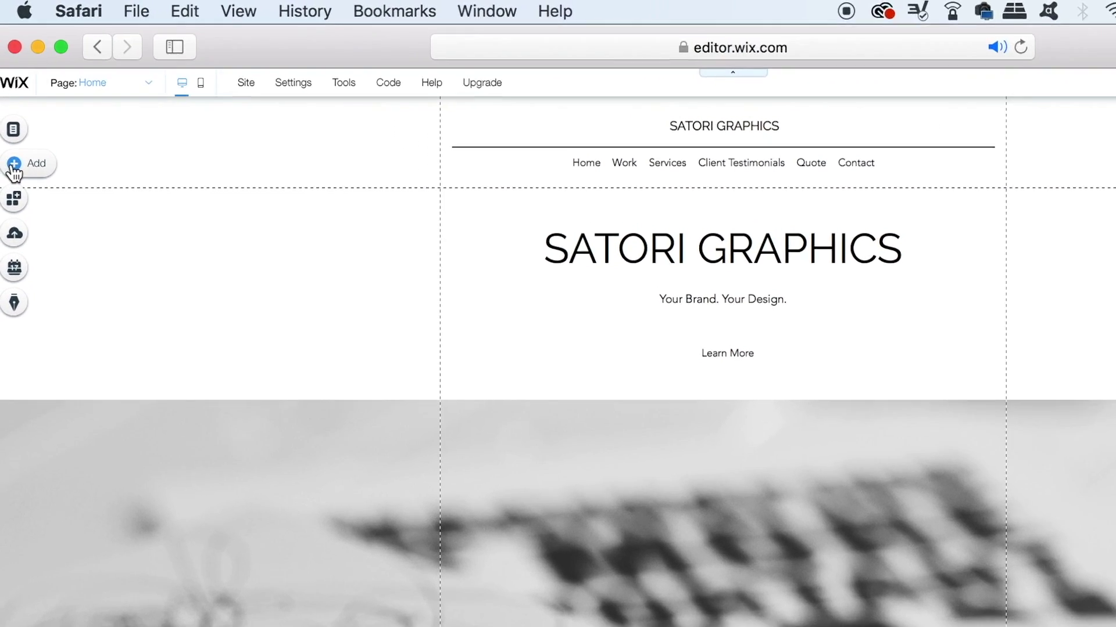
Add the blue round chat icon button from Icon Buttons onto the hero image strip.
click(13, 166)
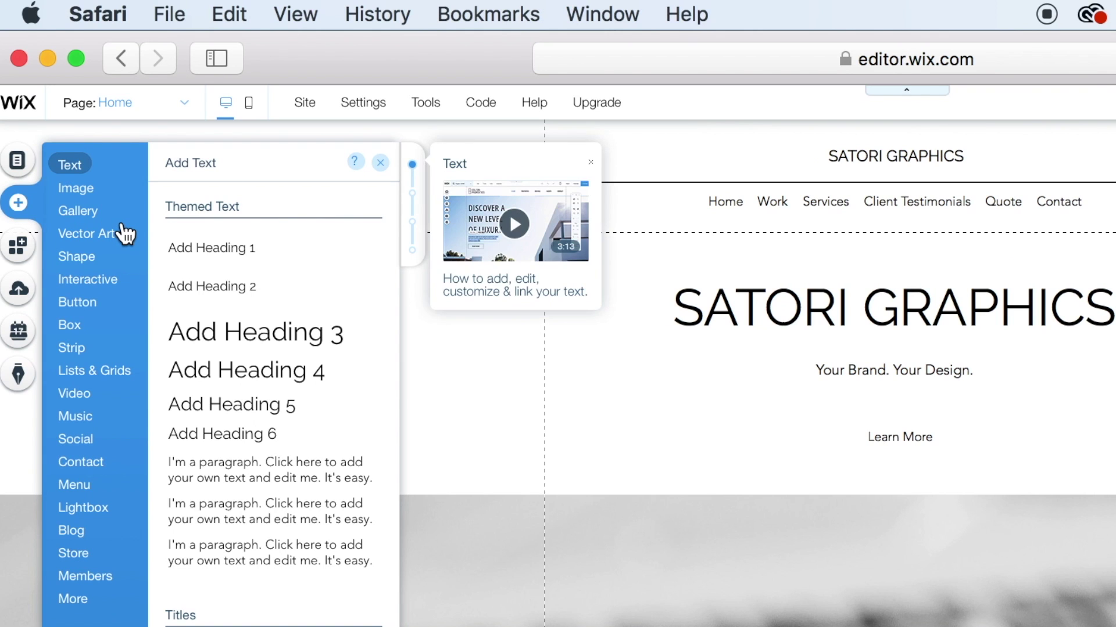
click(119, 233)
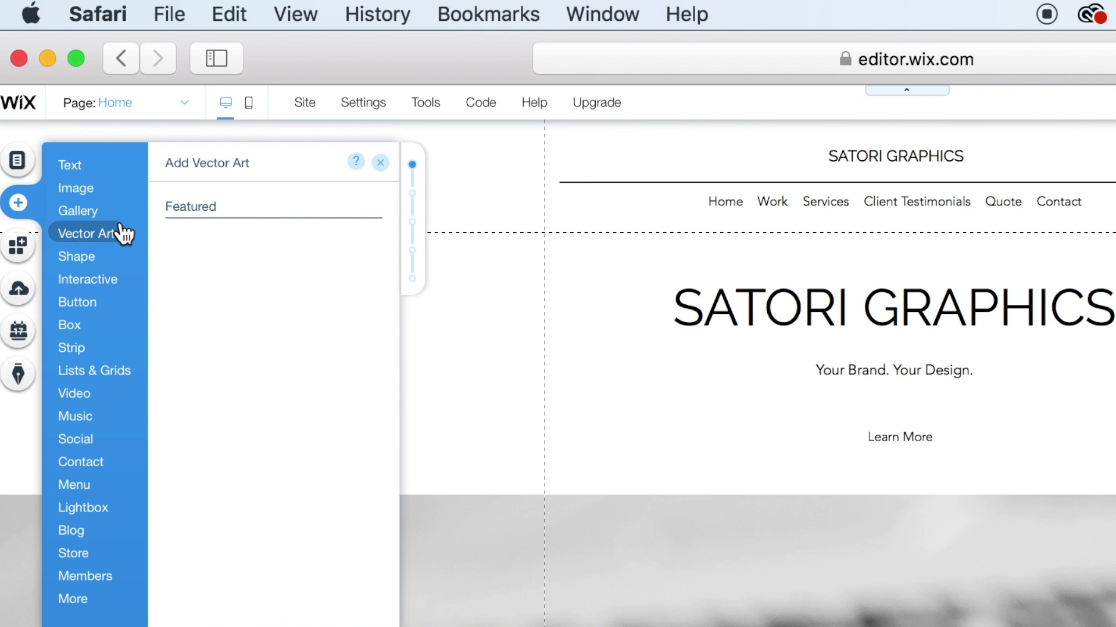
click(95, 310)
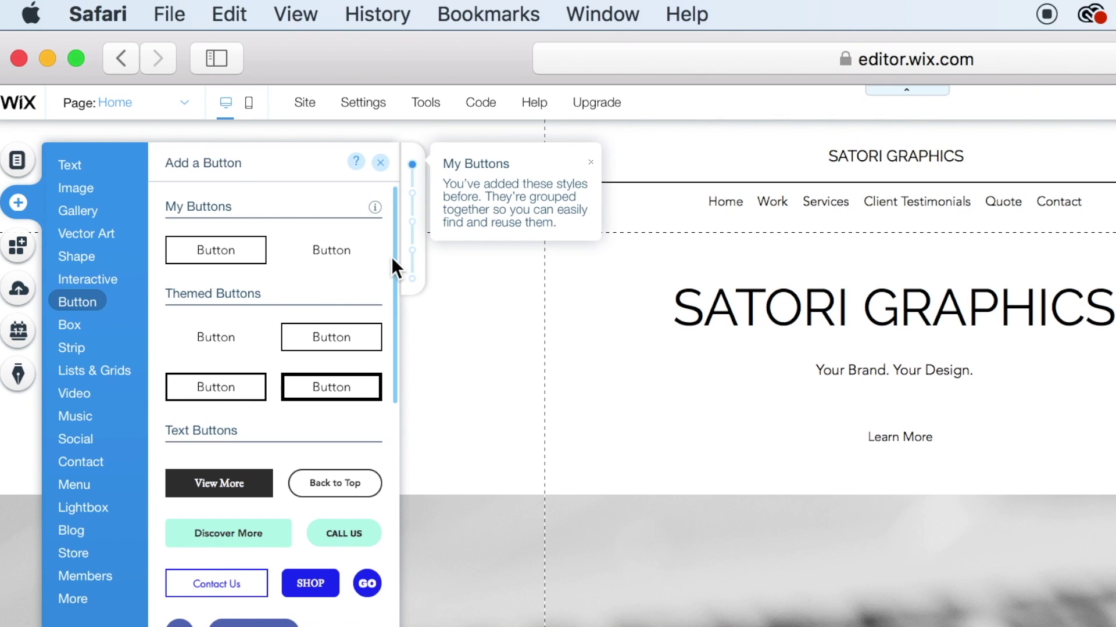
drag(391, 262, 411, 499)
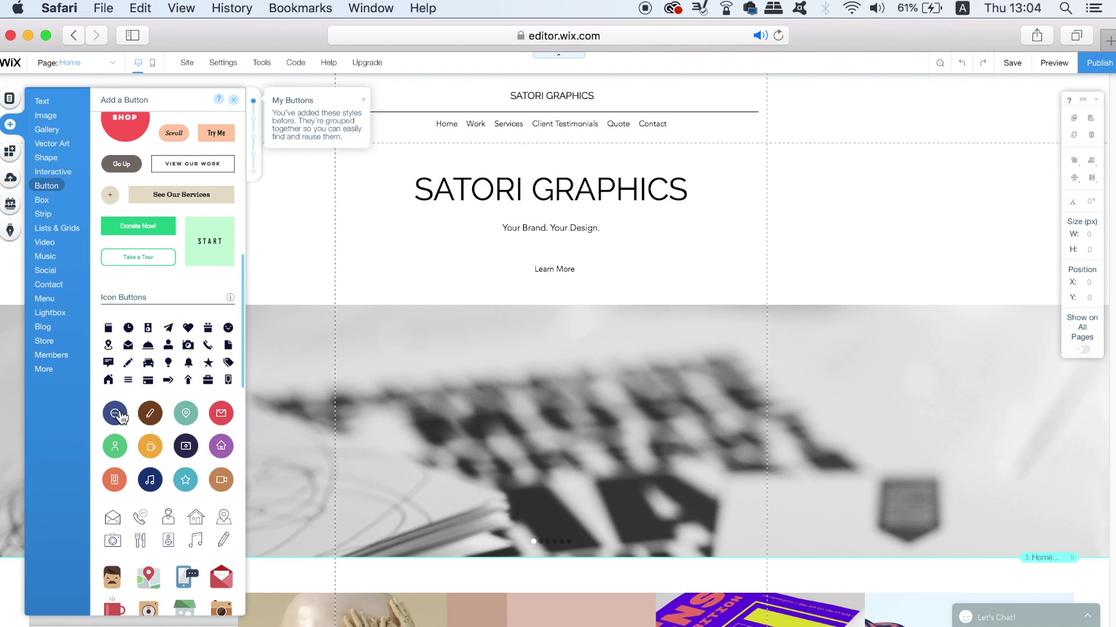
mouse_move(122, 418)
mouse_down()
mouse_move(433, 424)
mouse_move(433, 438)
mouse_up()
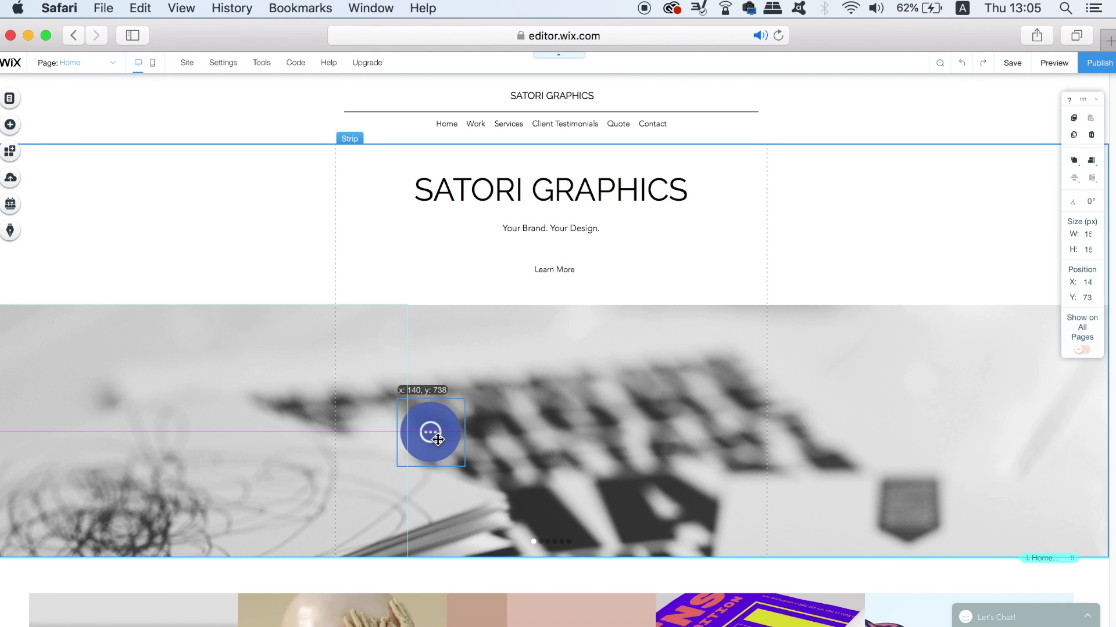
drag(432, 438, 434, 442)
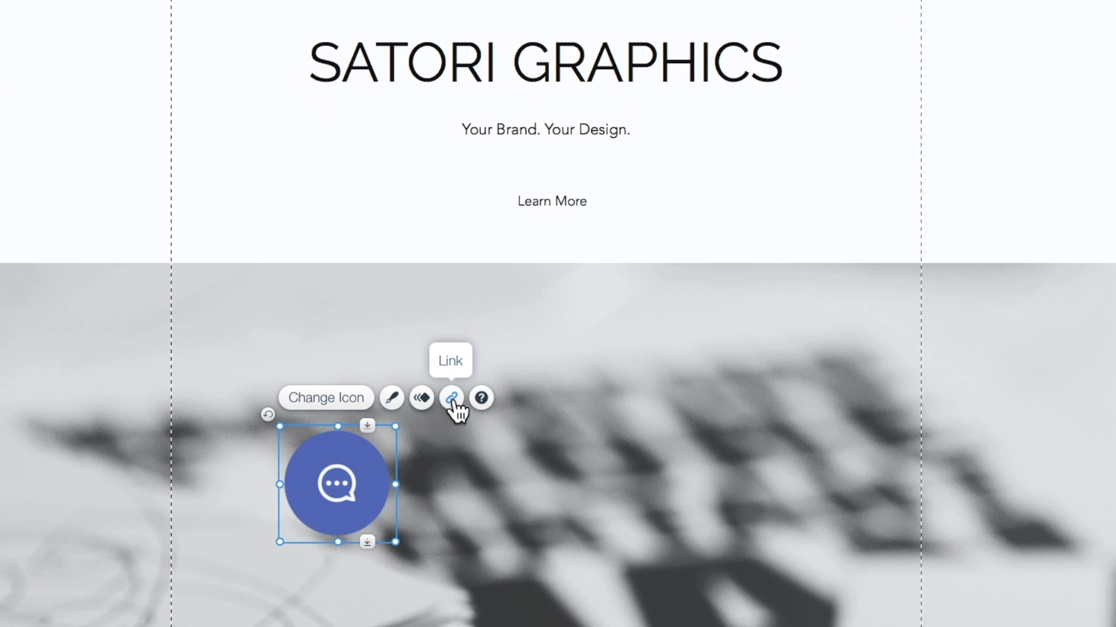
click(452, 399)
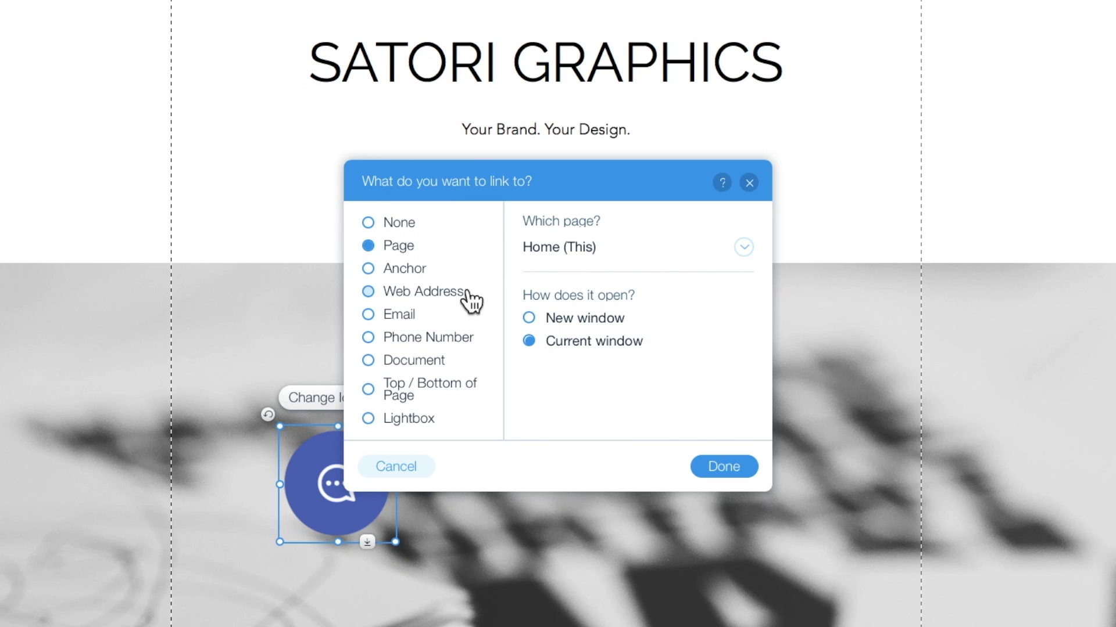
click(444, 297)
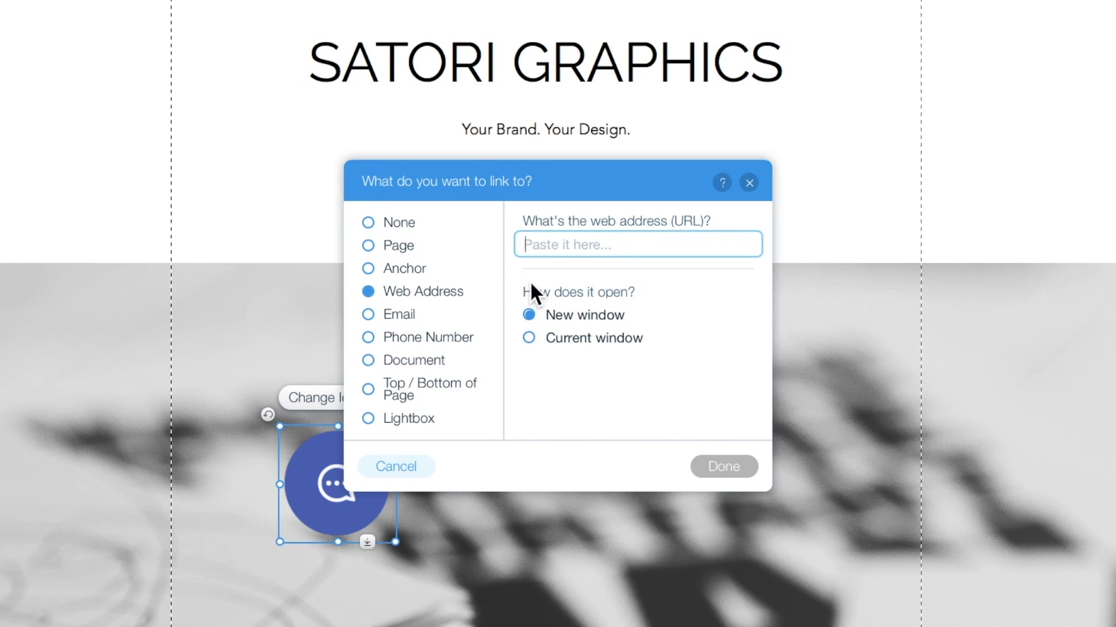
text(ww)
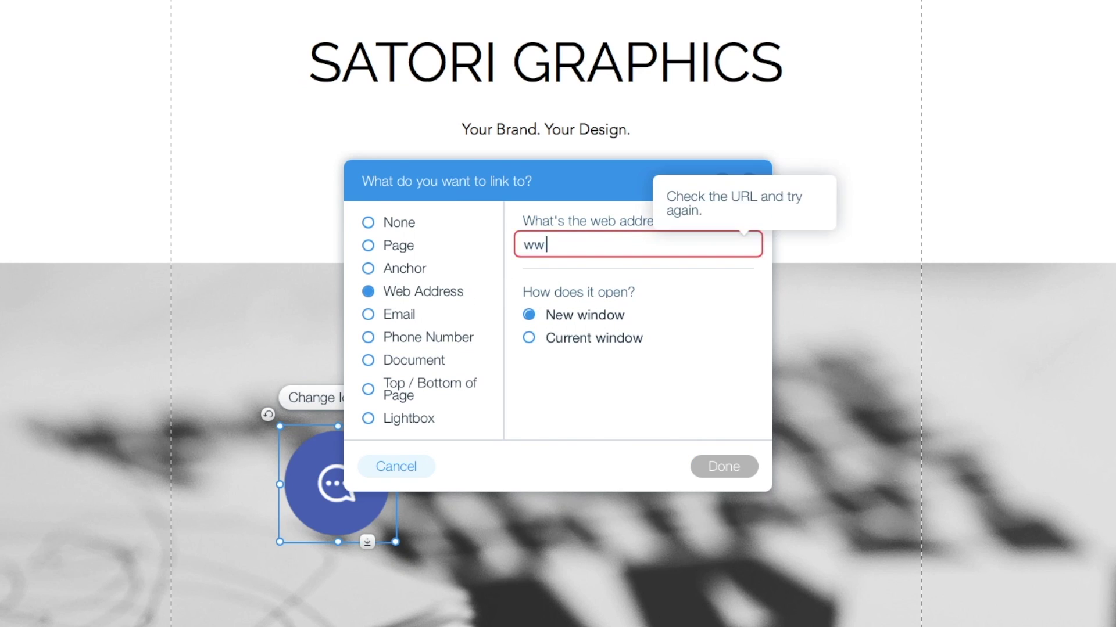
text(.wi)
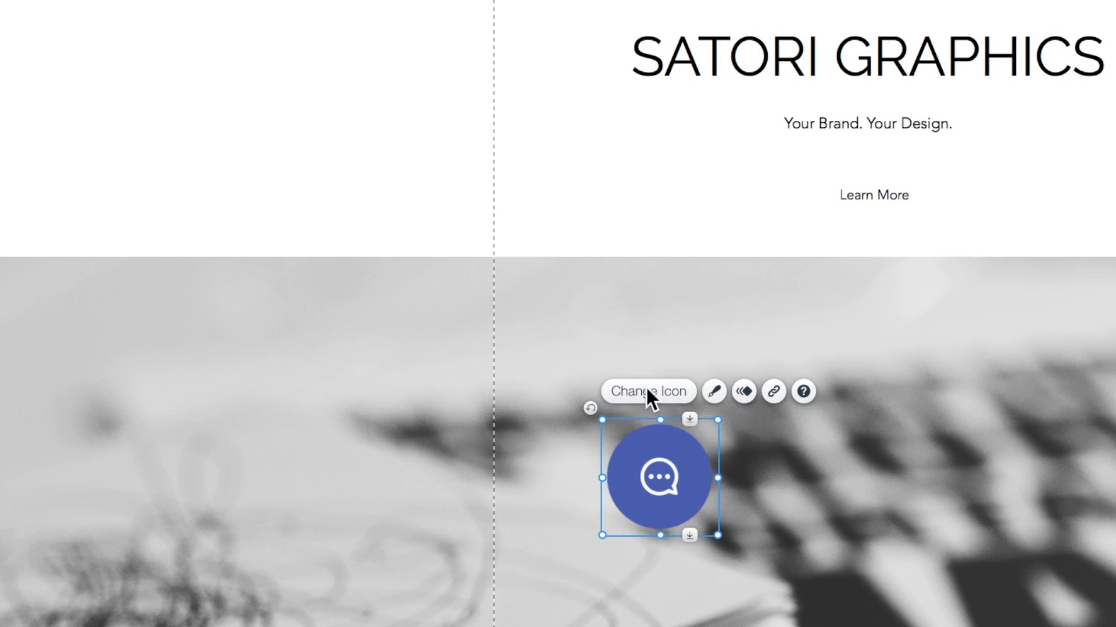
Open the chat button's icon settings and preview its Hover, Clicked and Regular states.
click(649, 394)
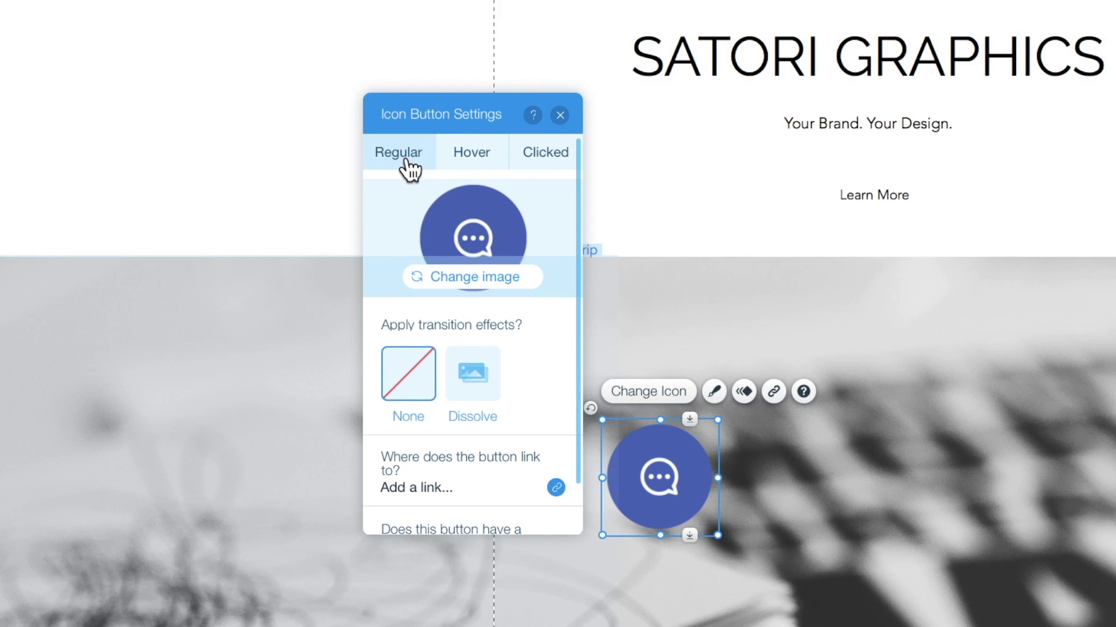
click(471, 150)
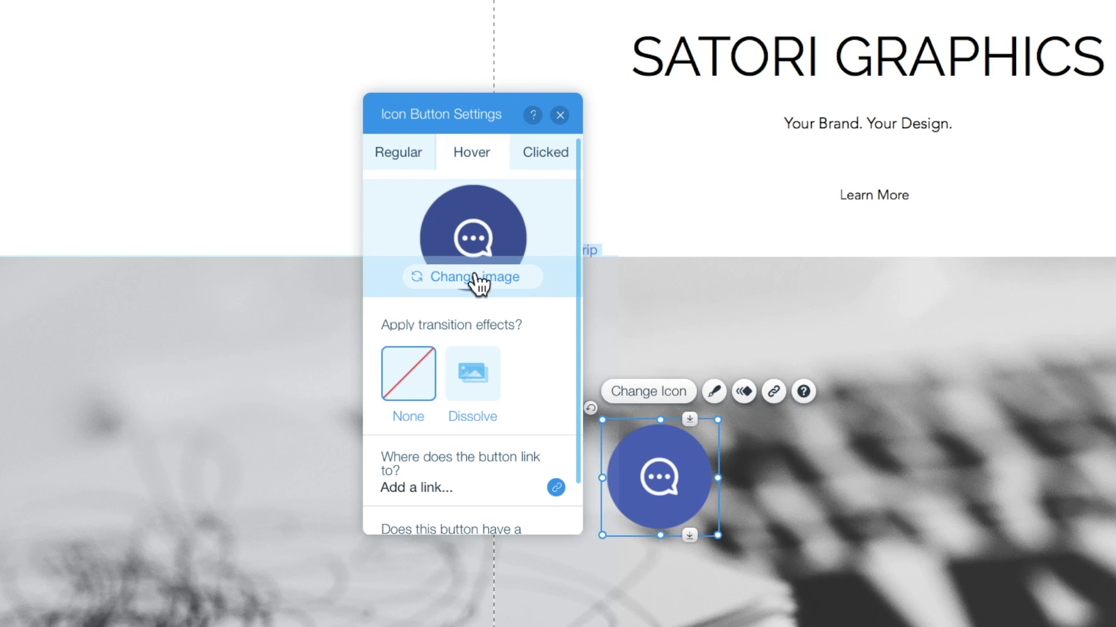
click(546, 163)
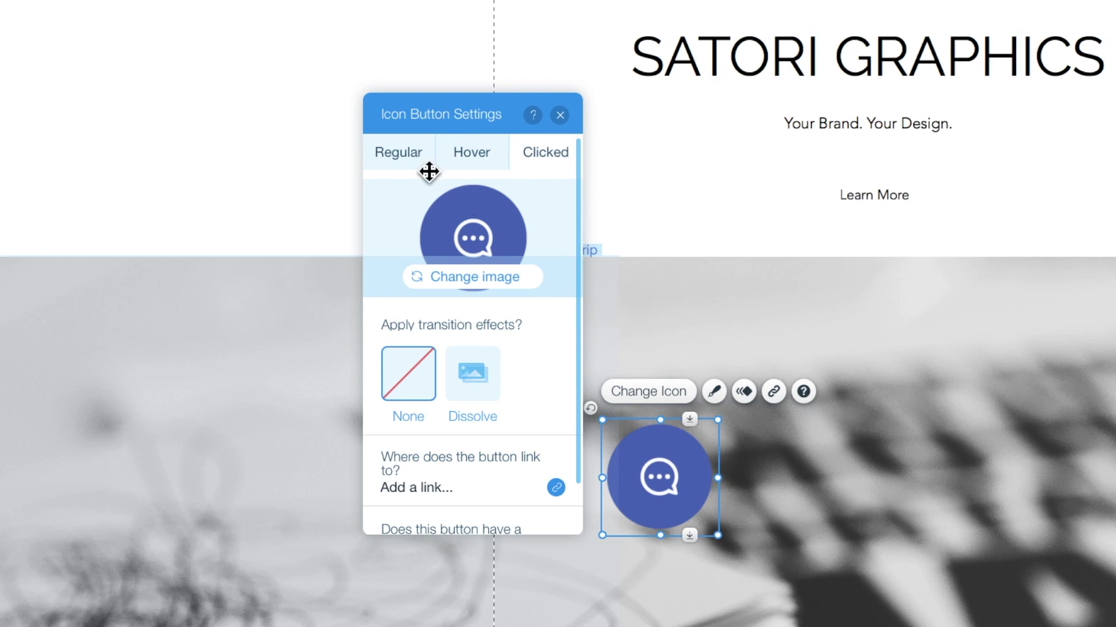
click(401, 162)
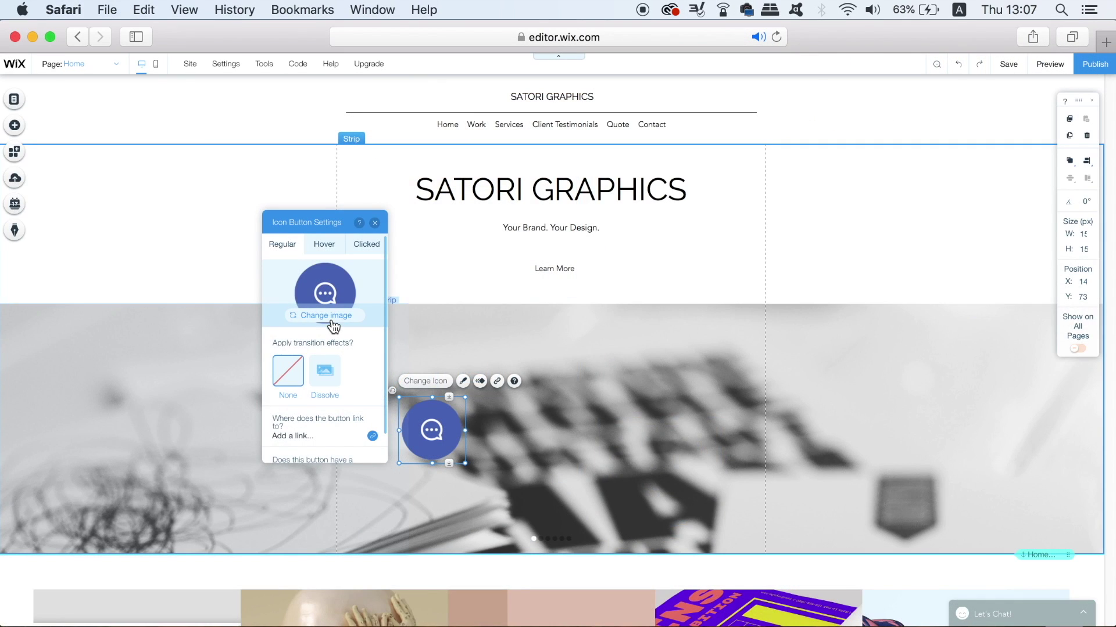
In the image chooser, try Upload Images, then apply a free Wix Art image.
click(330, 317)
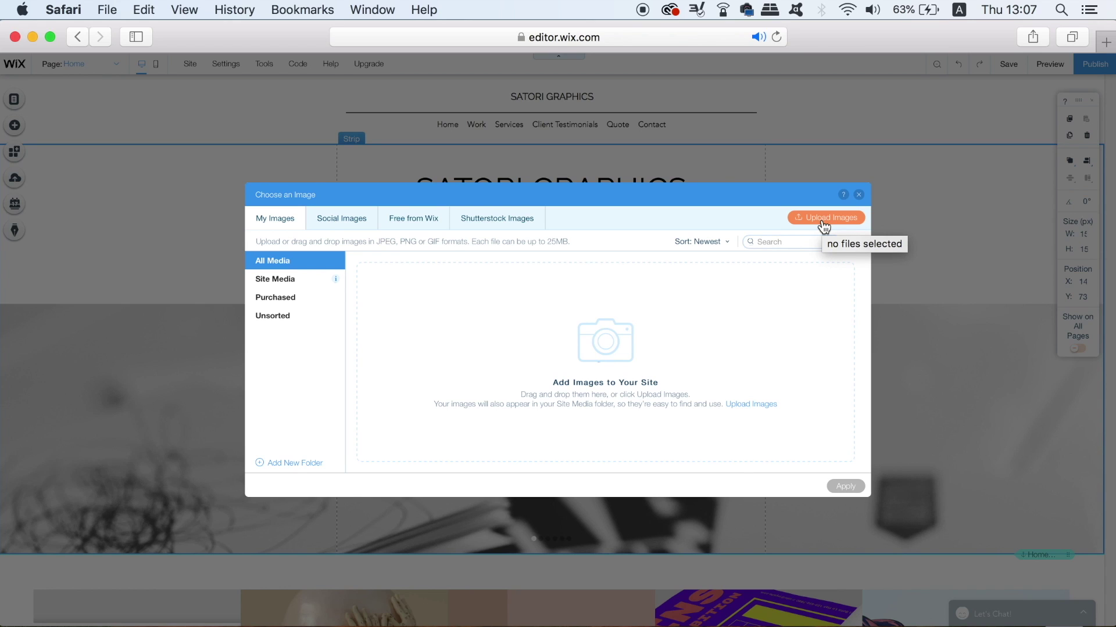
click(414, 219)
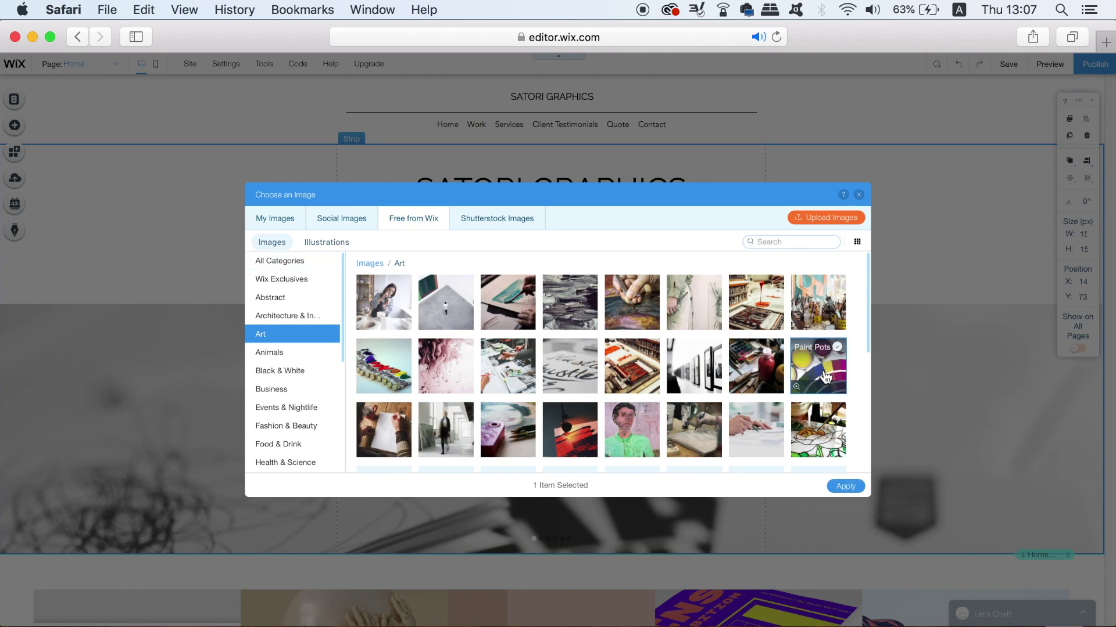
click(845, 486)
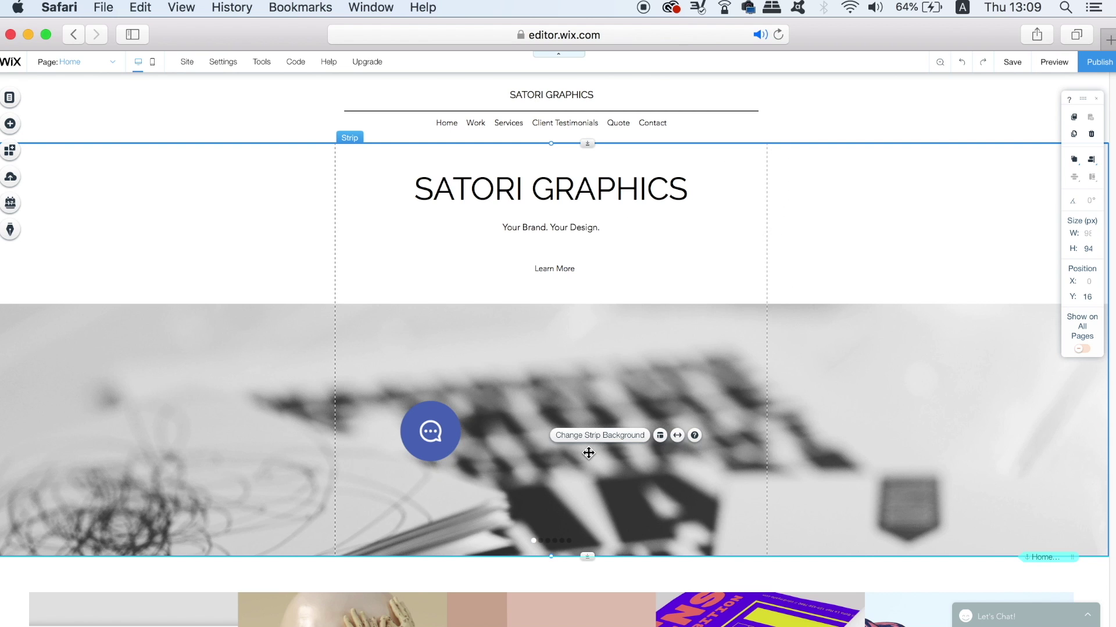
Select the chat button and enter 'chat now' in its settings' tooltip field.
click(437, 434)
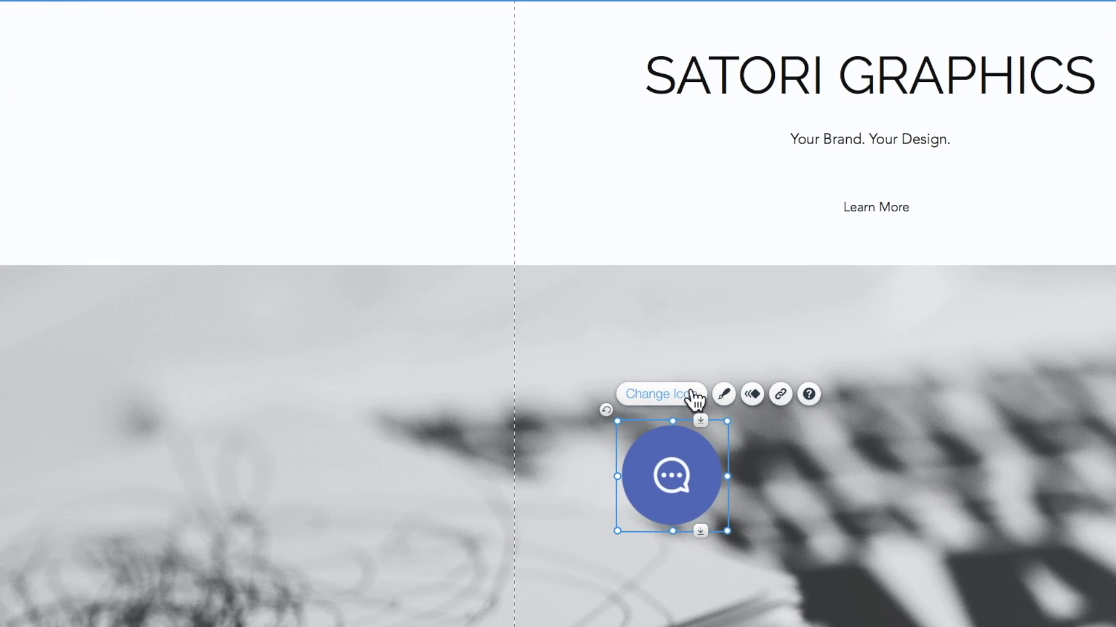
click(435, 385)
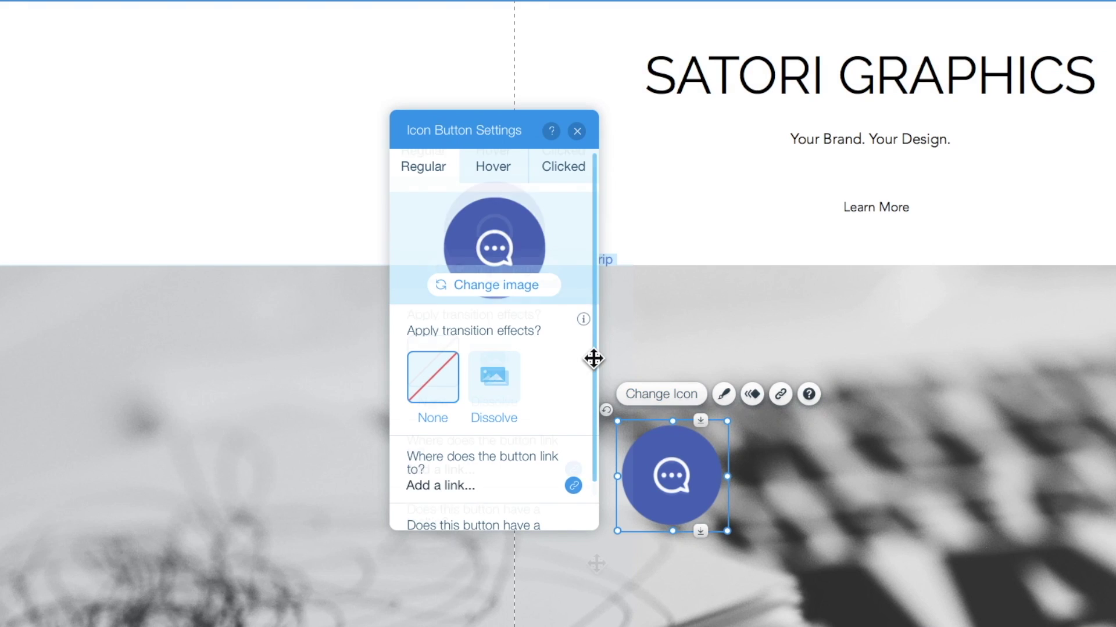
scroll(593, 362, down, 1)
click(468, 524)
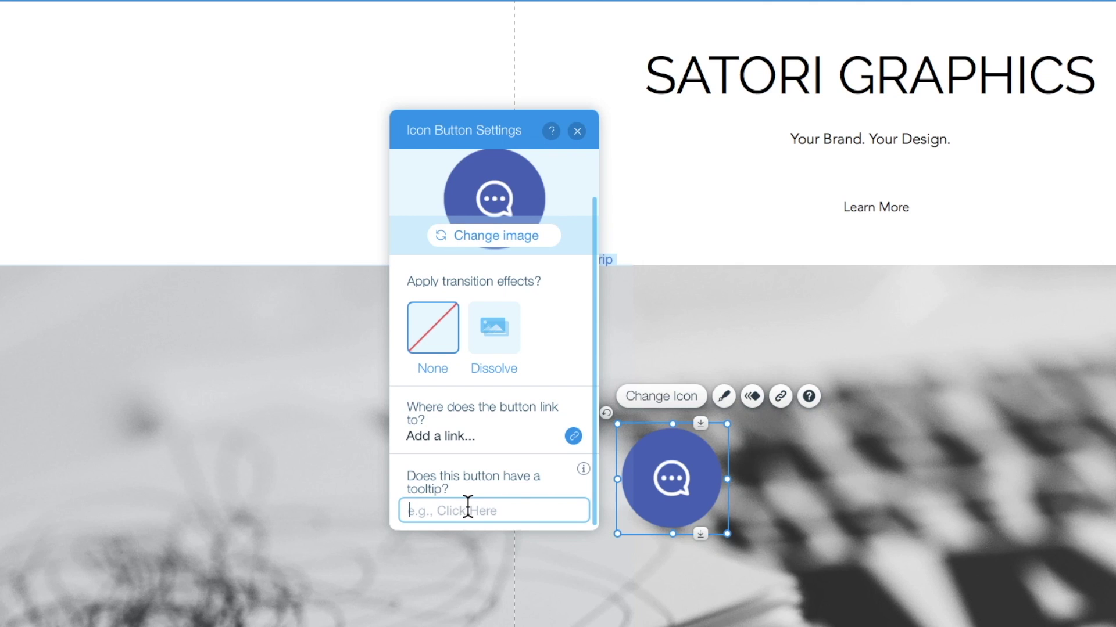
text(chat now)
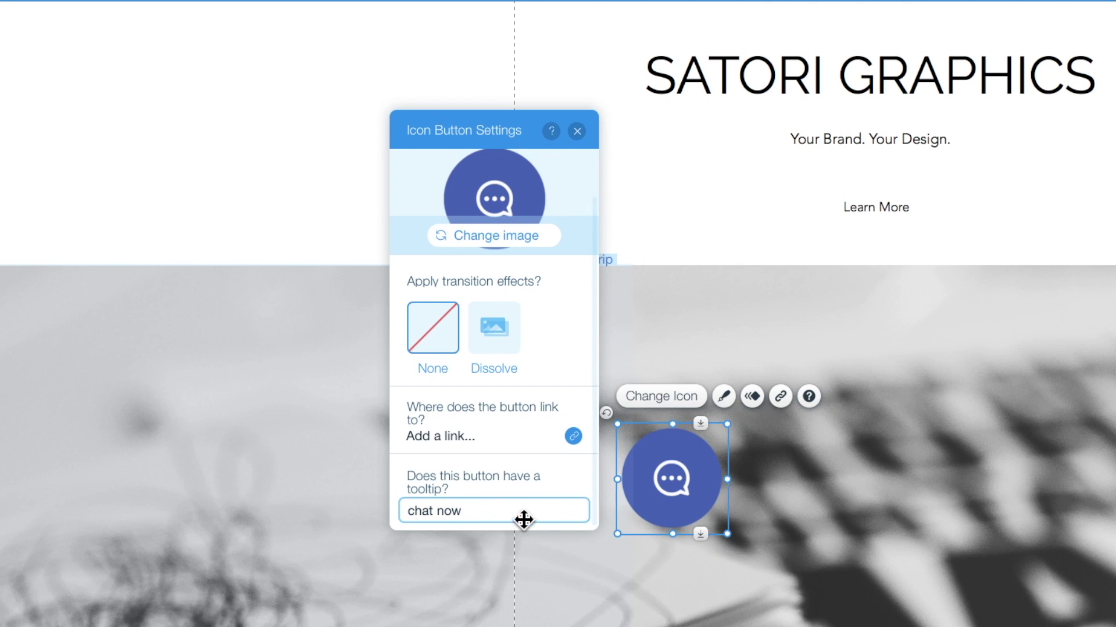